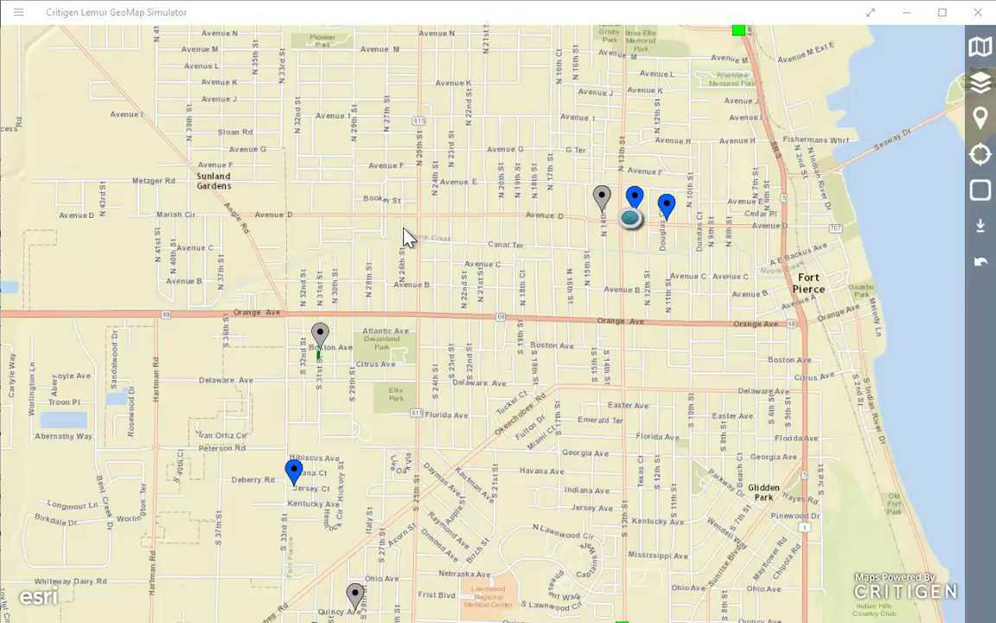
{"action": "left_click", "coordinate": [981, 84]}
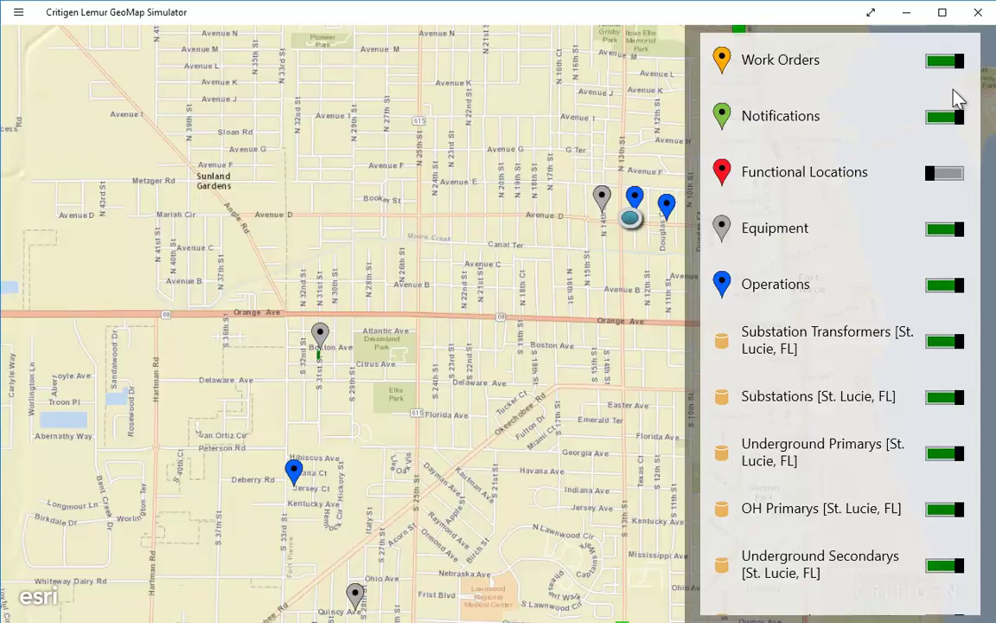
{"action": "scroll", "coordinate": [956, 97], "scroll_direction": "down", "scroll_amount": 4}
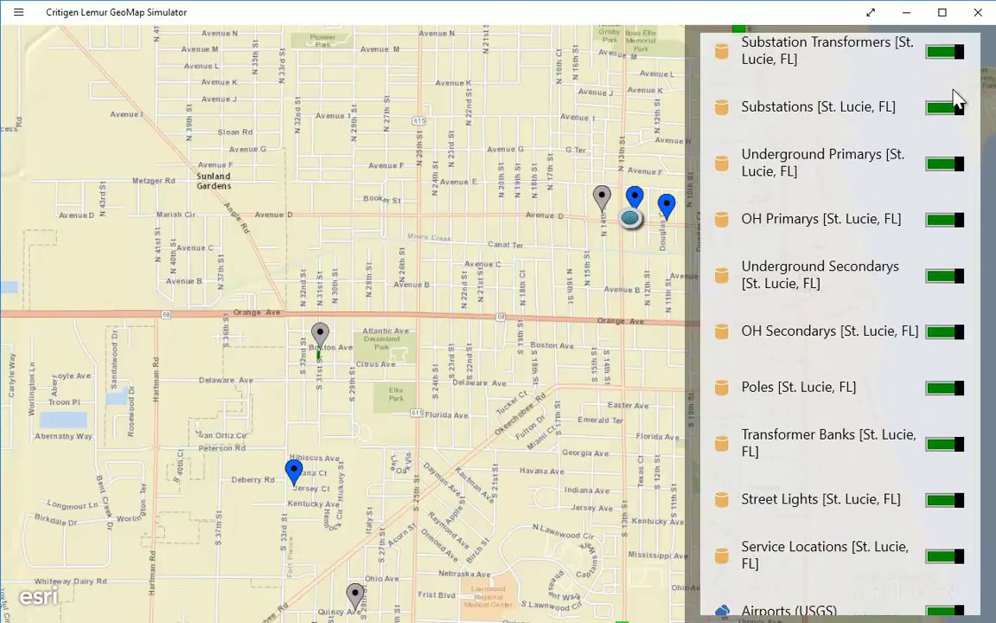
{"action": "scroll", "coordinate": [956, 97], "scroll_direction": "up", "scroll_amount": 4}
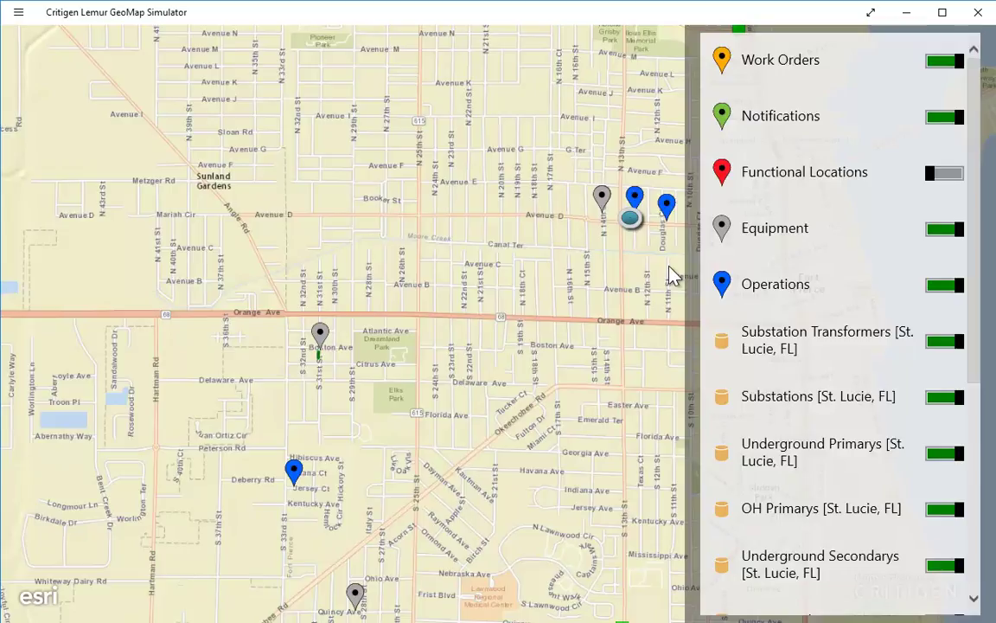
{"action": "left_click", "coordinate": [644, 256]}
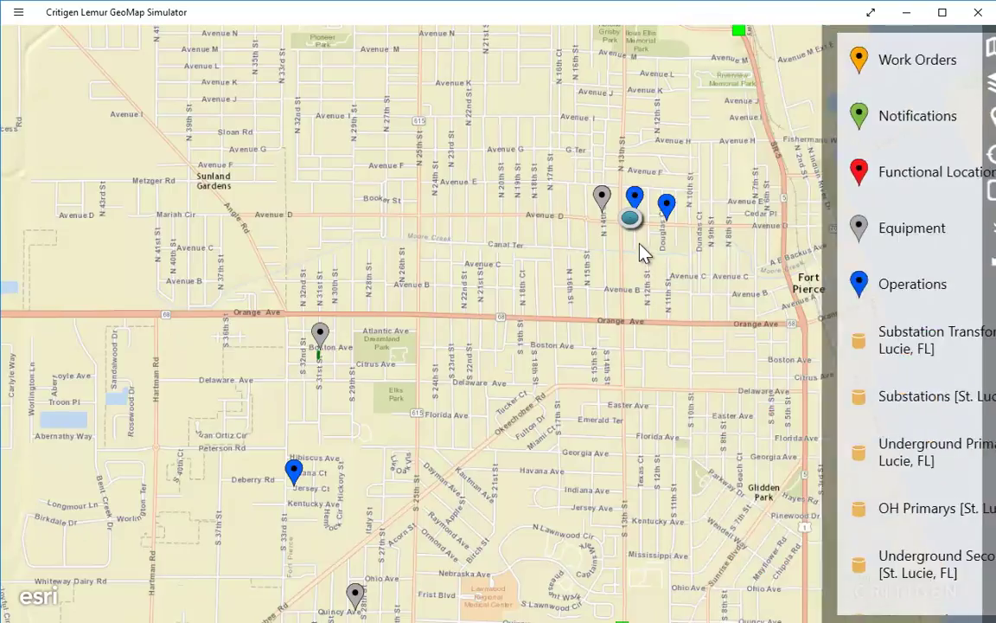
Zoom to the pole marker near Avenue D and identify the features at the blue pin.
{"action": "left_click", "coordinate": [650, 232]}
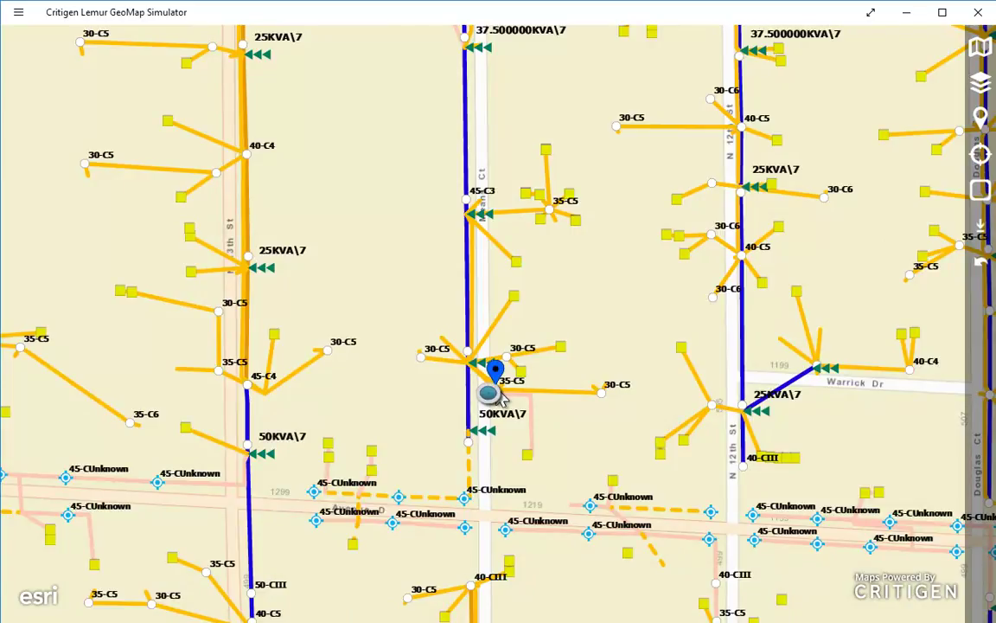
{"action": "left_click", "coordinate": [497, 391]}
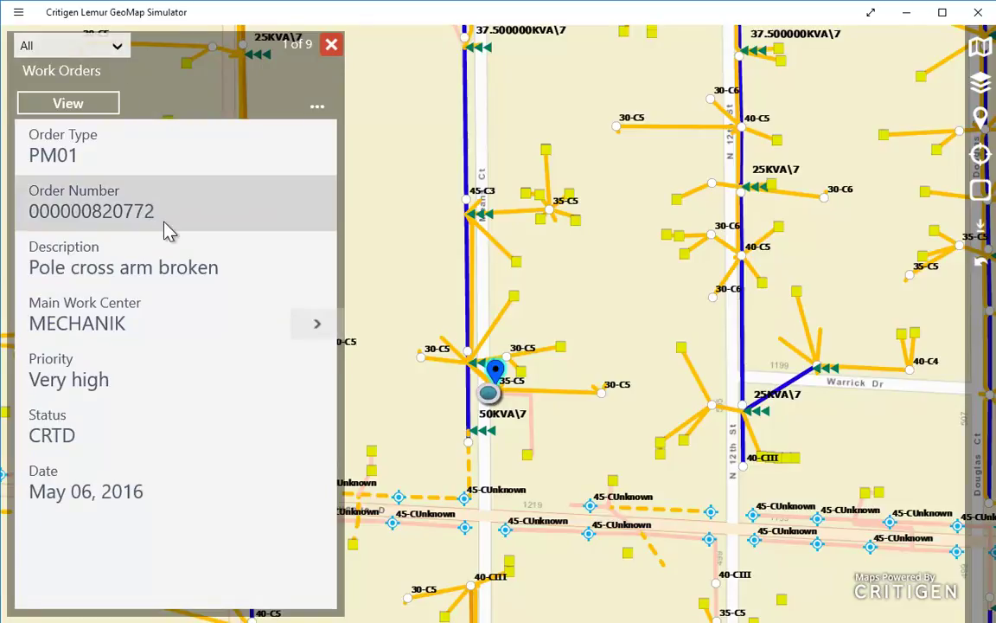
{"action": "key", "text": "Right"}
{"action": "key", "text": "Right"}
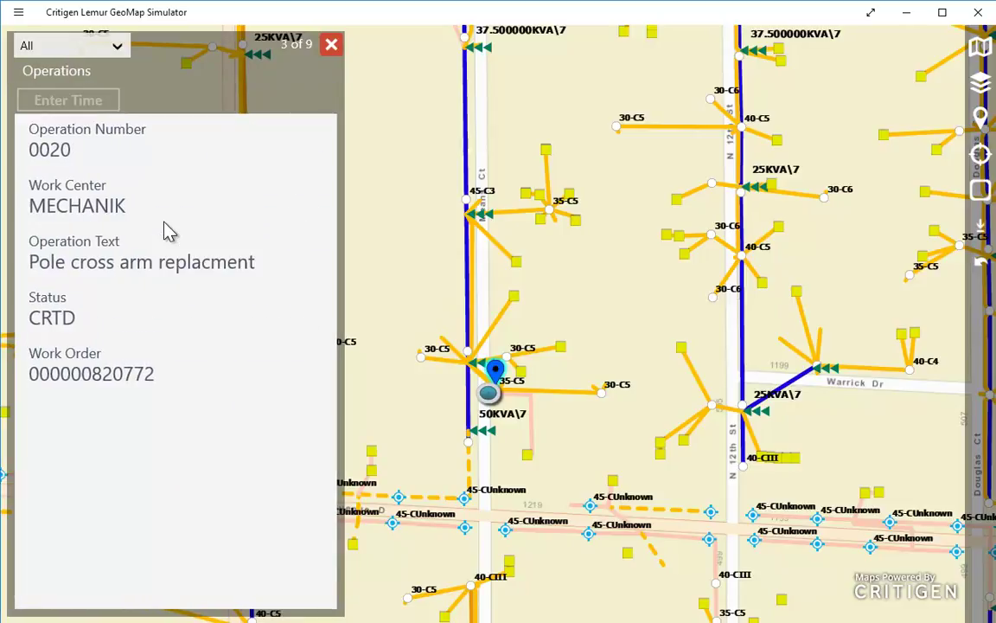
{"action": "key", "text": "Right"}
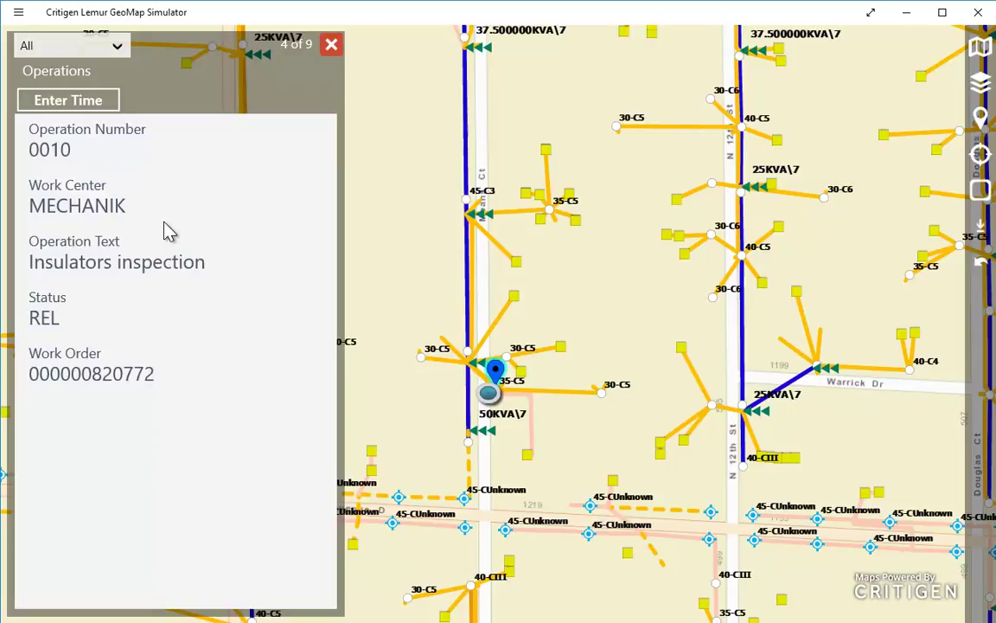
Page through the pin's records and return to record 4 of 9, operation 0010 Insulators inspection.
{"action": "key", "text": "Right"}
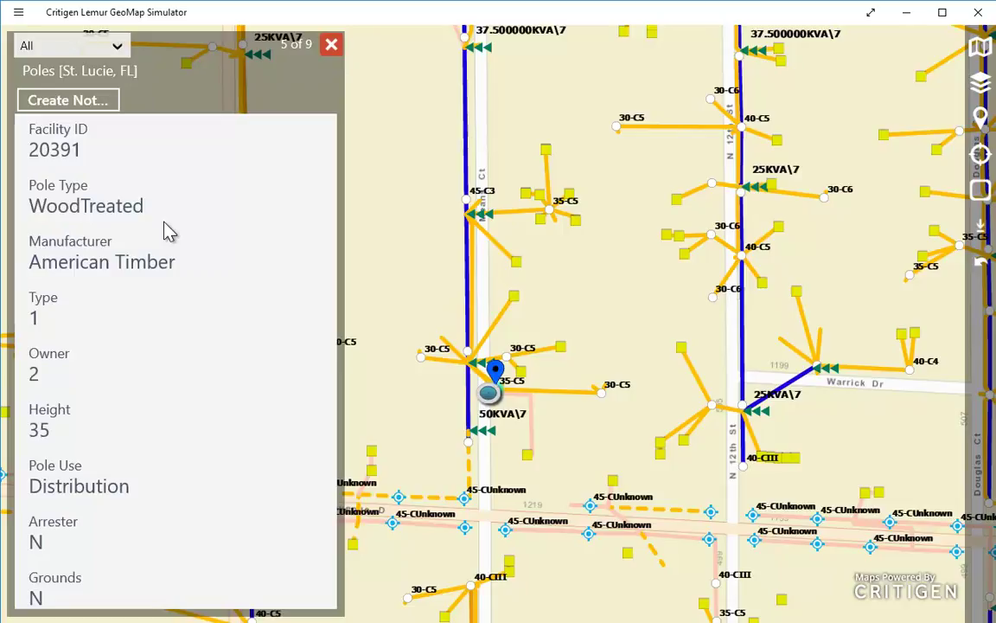
{"action": "scroll", "coordinate": [166, 226], "scroll_direction": "down", "scroll_amount": 3}
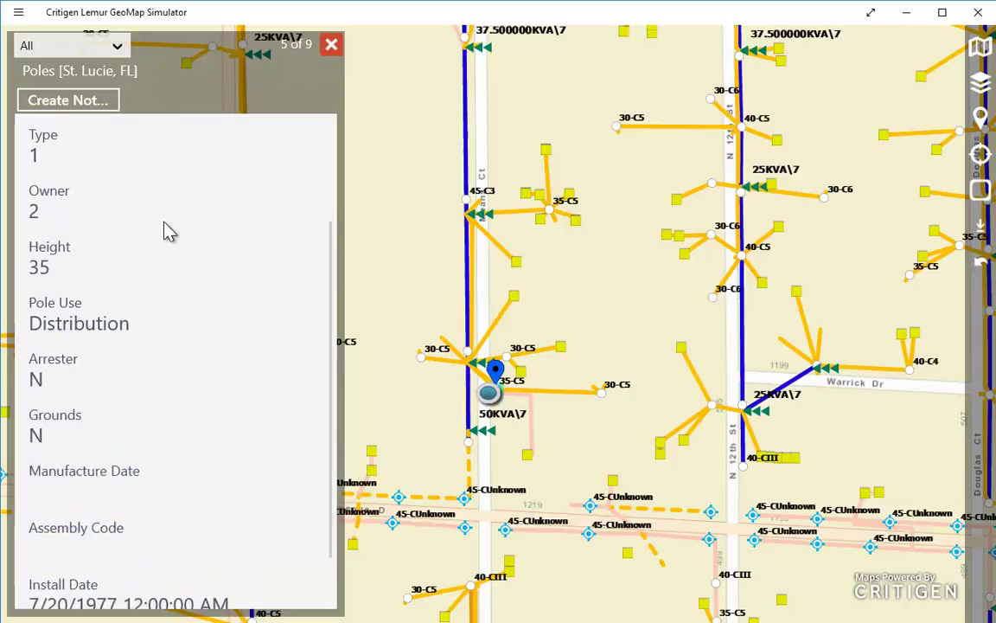
{"action": "scroll", "coordinate": [167, 231], "scroll_direction": "up", "scroll_amount": 3}
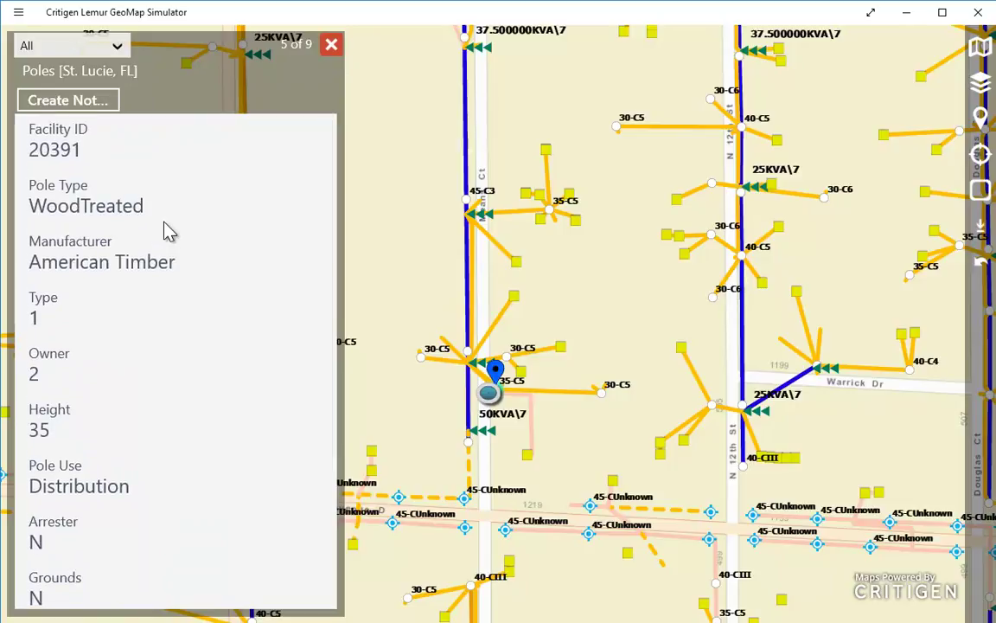
{"action": "key", "text": "Right"}
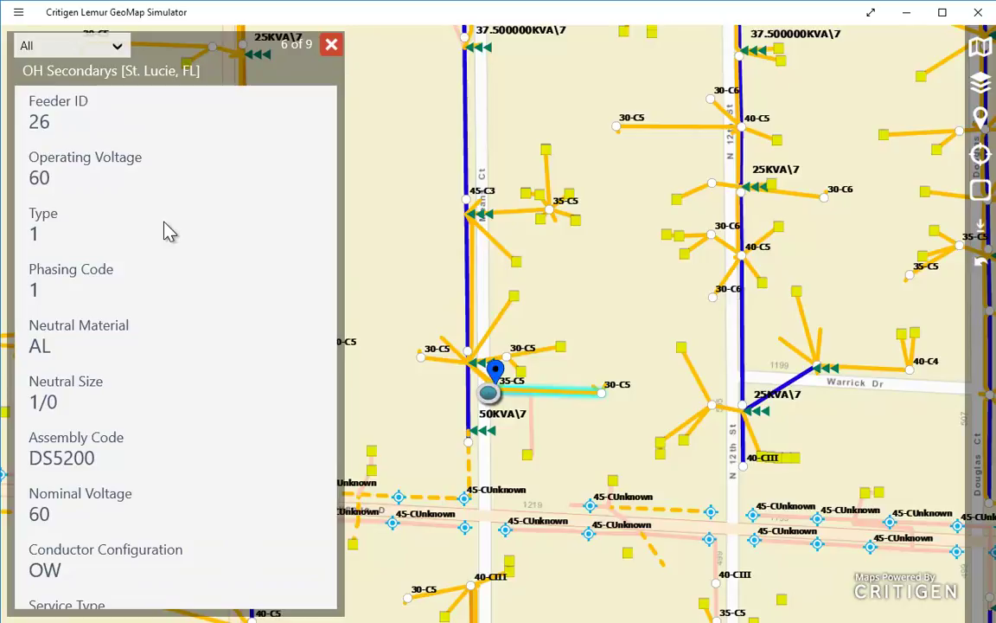
{"action": "key", "text": "Right"}
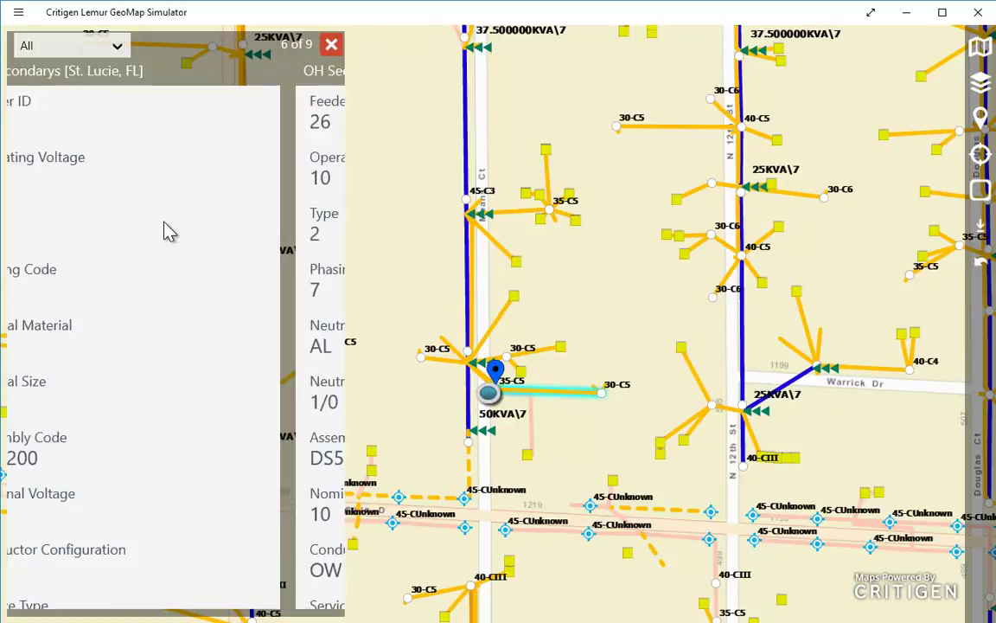
{"action": "key", "text": "Right"}
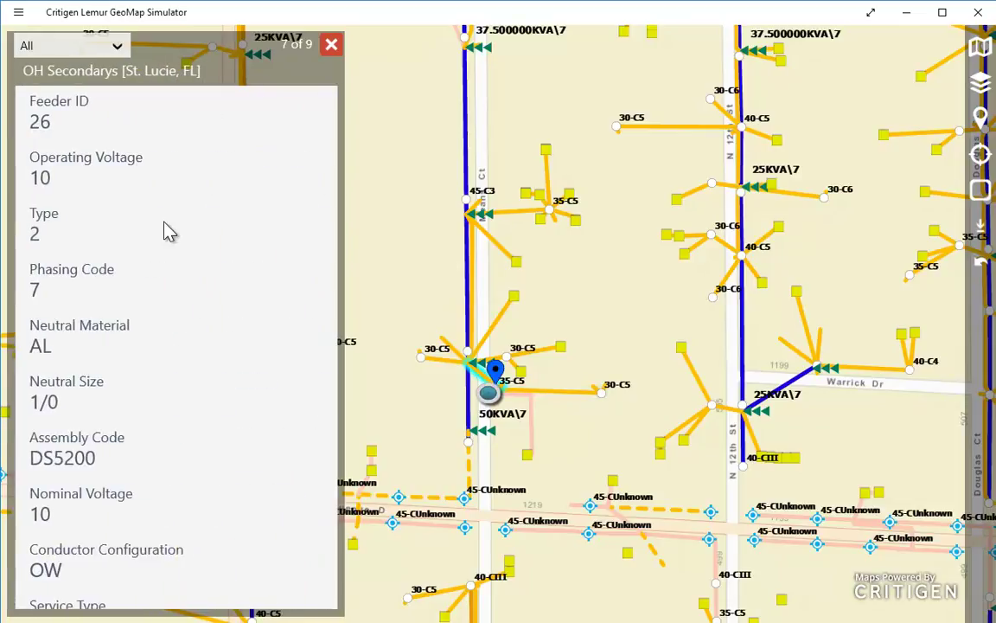
{"action": "scroll", "coordinate": [169, 232], "scroll_direction": "down", "scroll_amount": 3}
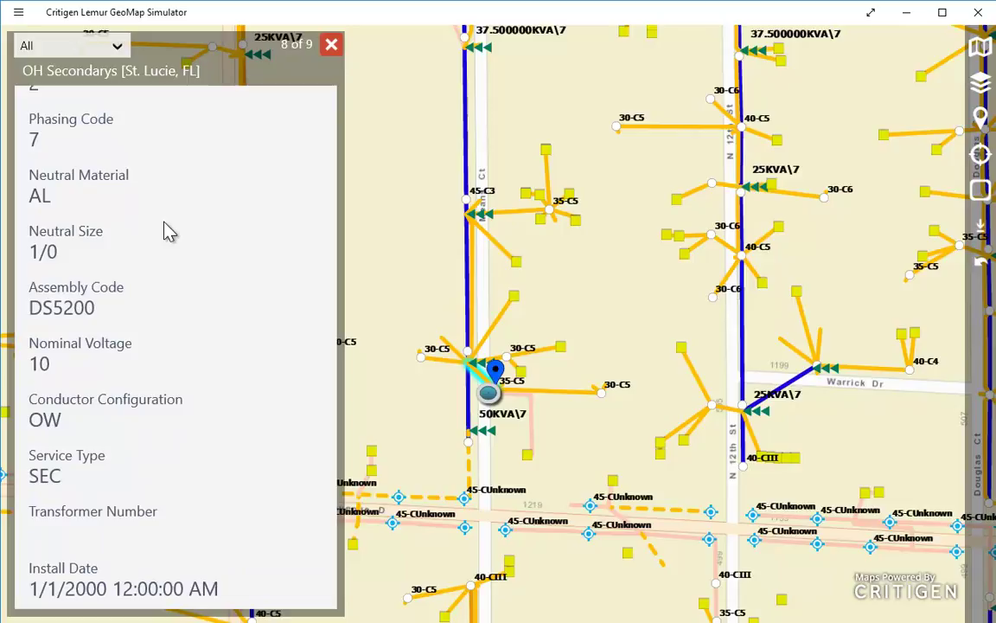
{"action": "key", "text": "Left"}
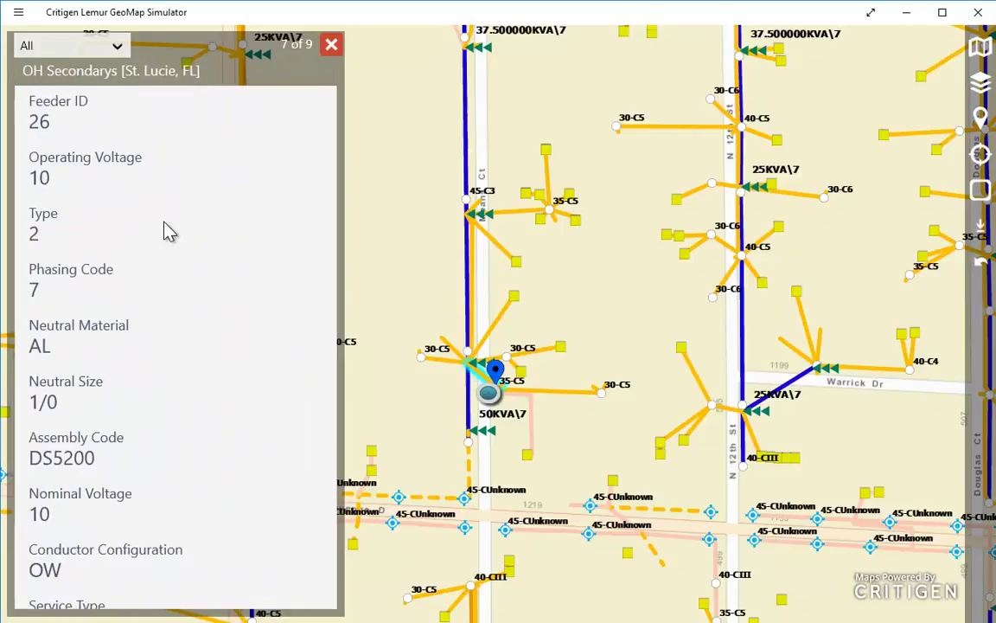
{"action": "key", "text": "Left"}
{"action": "key", "text": "Left"}
{"action": "key", "text": "Left"}
{"action": "key", "text": "Left"}
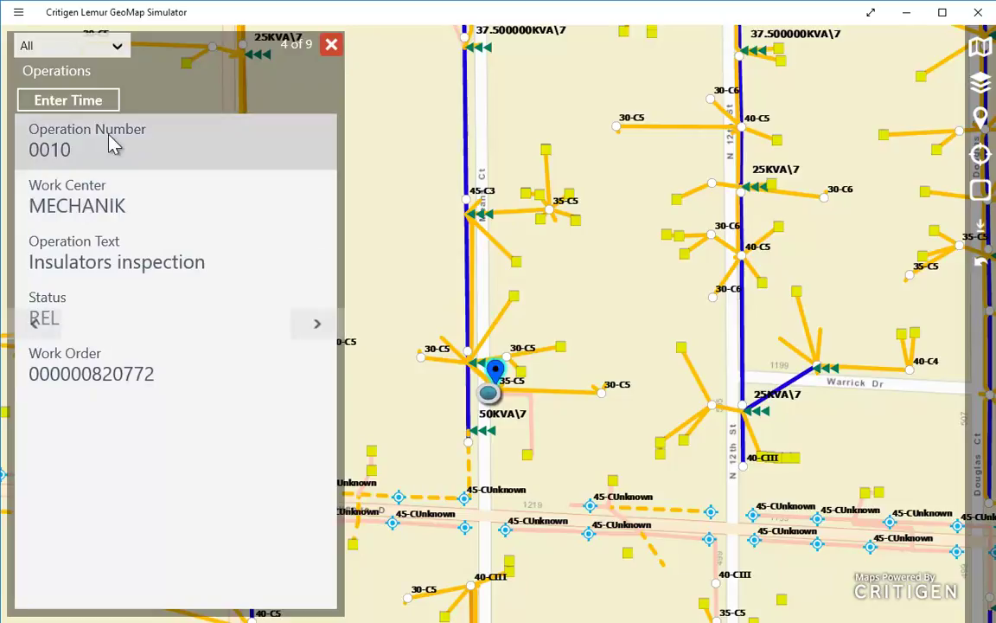
Record operation 0010 time: start/finish 2/2/2017 2:31 PM, 0.1 hours, 'looks good', then close details.
{"action": "left_click", "coordinate": [90, 102]}
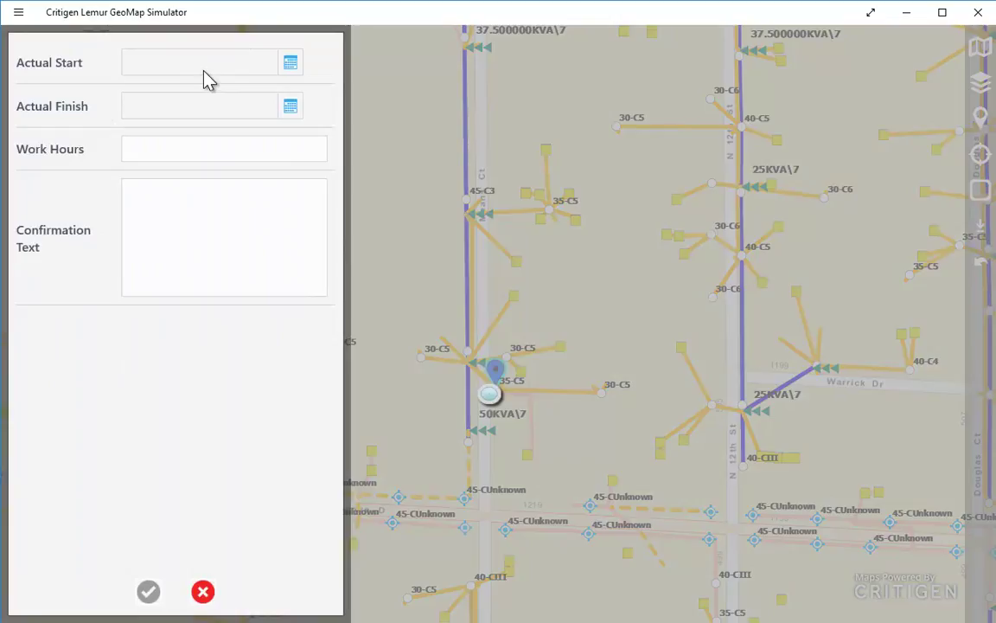
{"action": "left_click", "coordinate": [292, 64]}
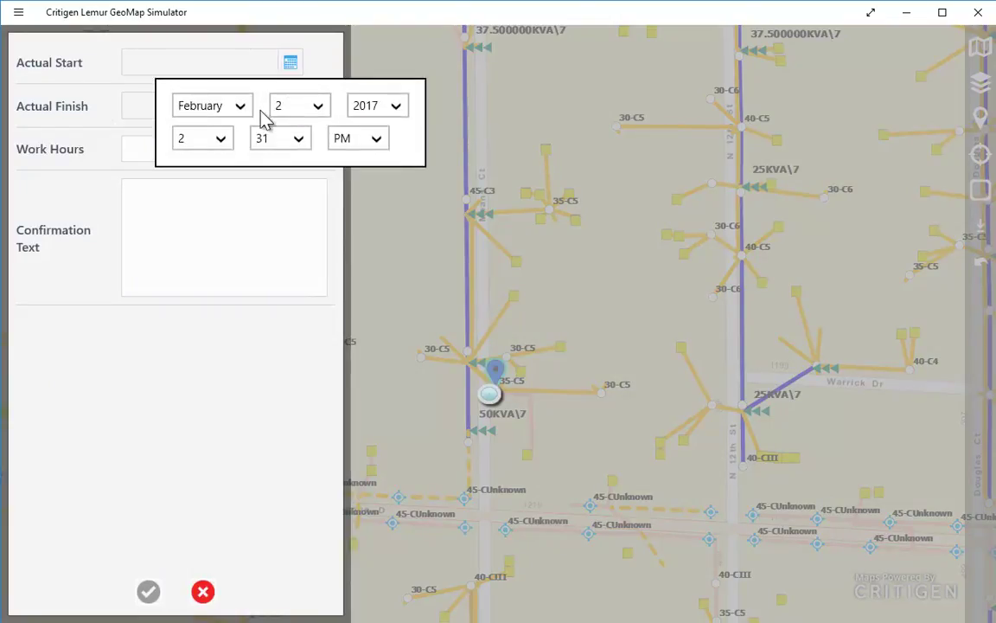
{"action": "left_click", "coordinate": [270, 201]}
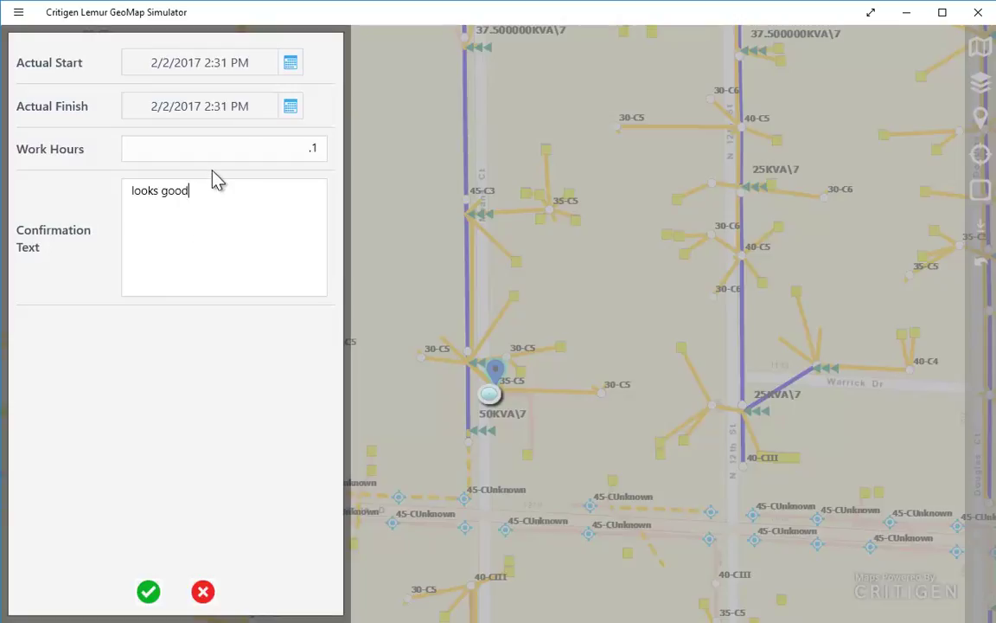
{"action": "left_click", "coordinate": [149, 593]}
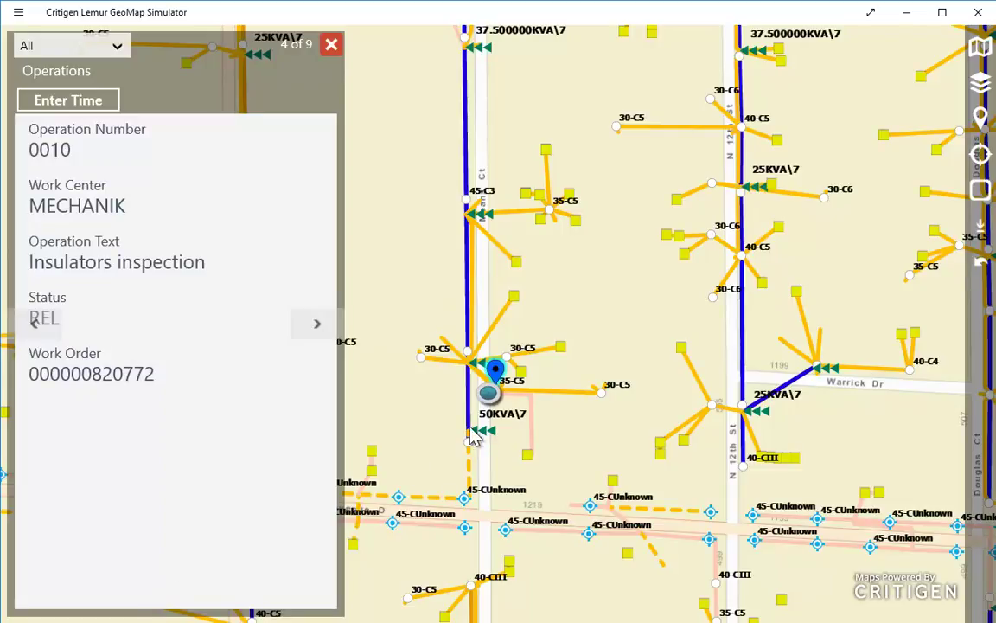
{"action": "left_click", "coordinate": [567, 428]}
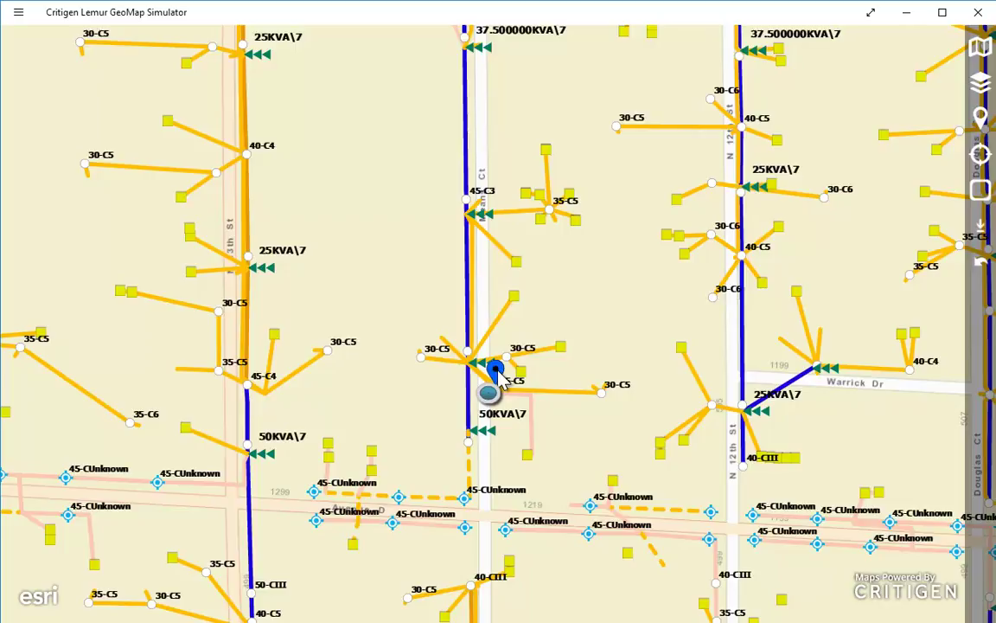
Identify the blue pin again to show record 1 of 5, Pole cross arm broken, and open the layer filter.
{"action": "left_click", "coordinate": [496, 372]}
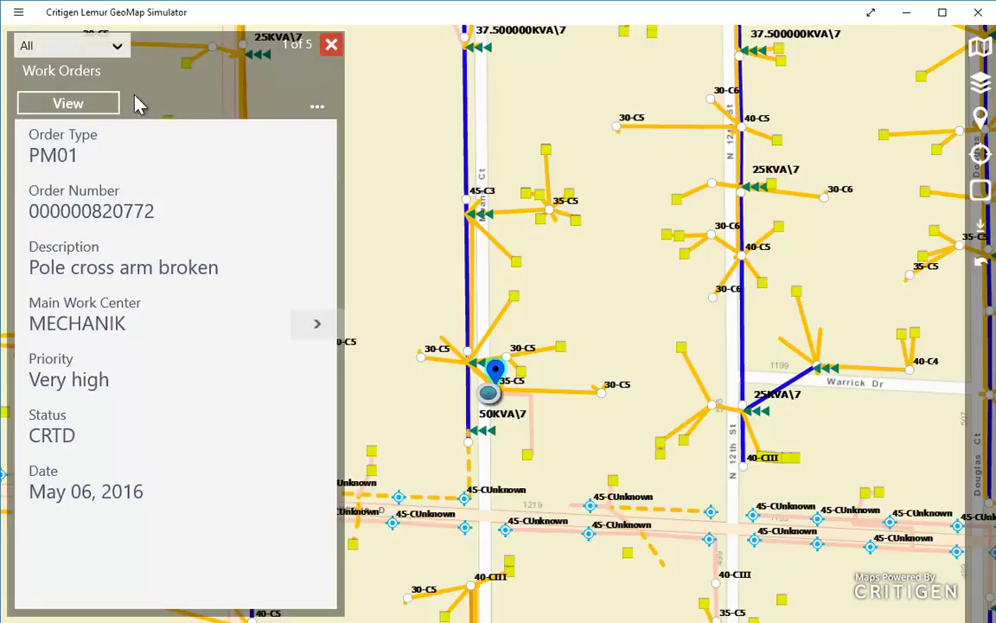
{"action": "left_click", "coordinate": [121, 46]}
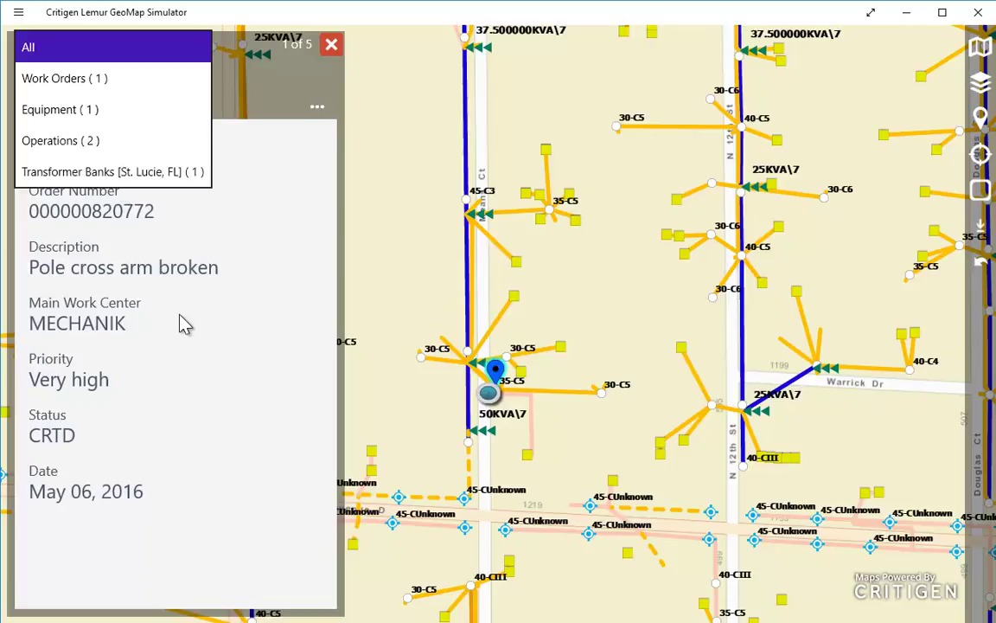
Review the Transformer Banks attributes, then filter the pin details to Work Orders (1).
{"action": "left_click", "coordinate": [147, 171]}
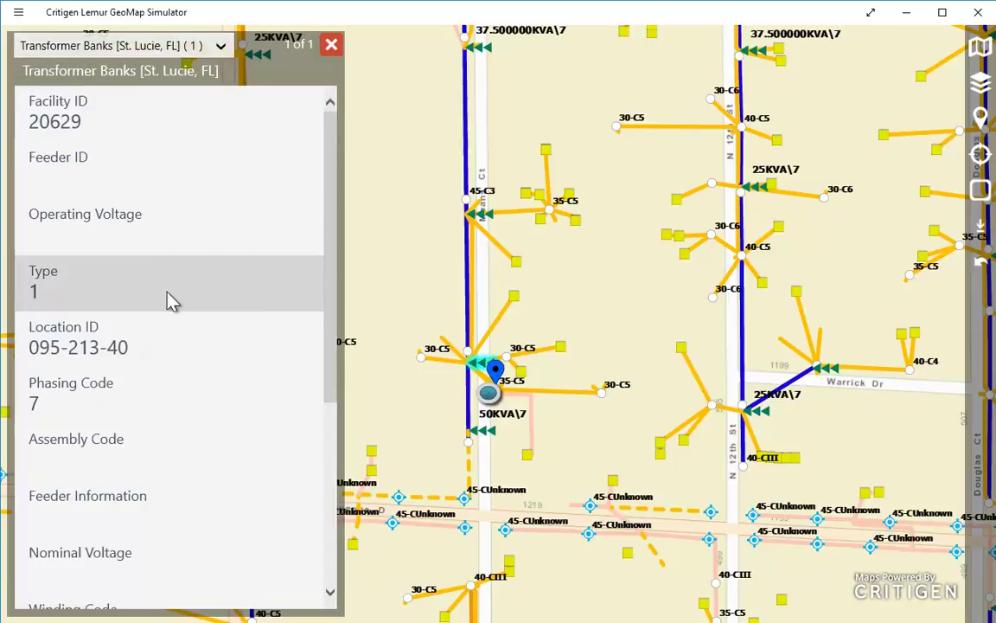
{"action": "scroll", "coordinate": [176, 425], "scroll_direction": "down", "scroll_amount": 3}
{"action": "scroll", "coordinate": [177, 426], "scroll_direction": "down", "scroll_amount": 2}
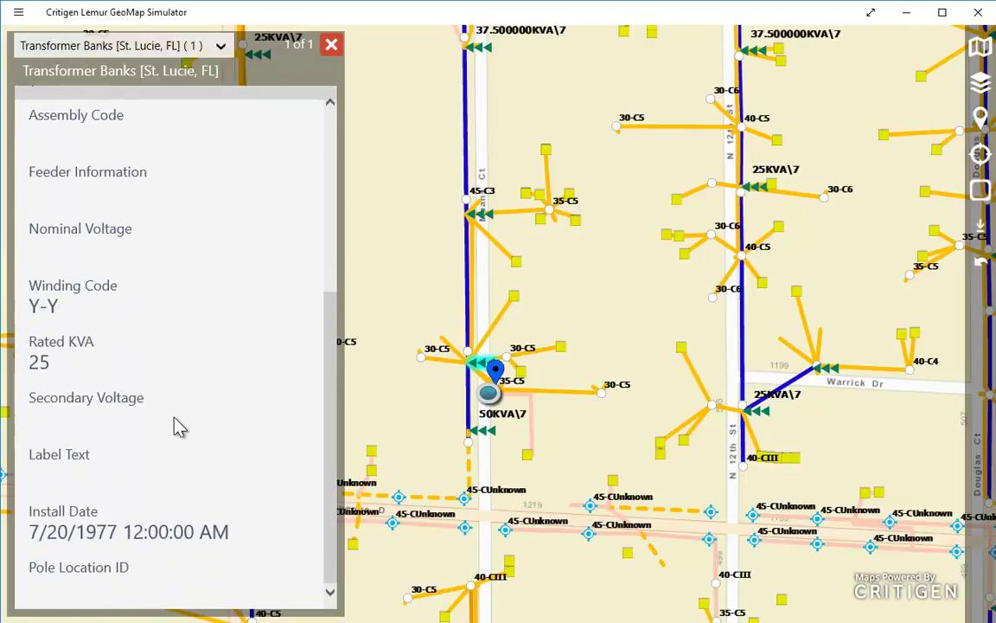
{"action": "scroll", "coordinate": [177, 426], "scroll_direction": "up", "scroll_amount": 5}
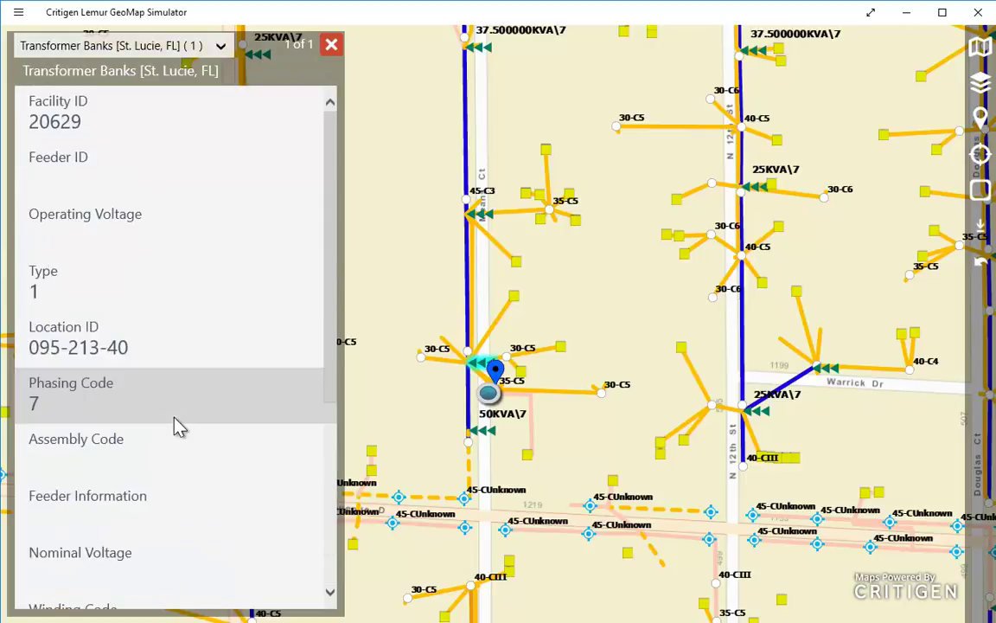
{"action": "left_click", "coordinate": [109, 52]}
{"action": "left_click", "coordinate": [109, 81]}
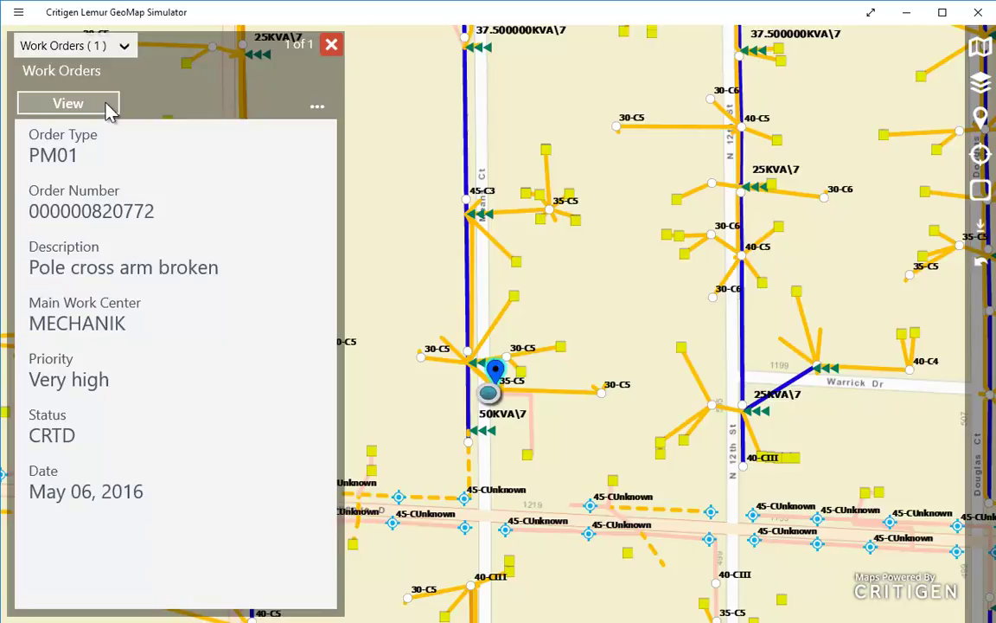
Show the Pole cross arm broken work order's Release action, then dismiss it without releasing.
{"action": "left_click", "coordinate": [318, 108]}
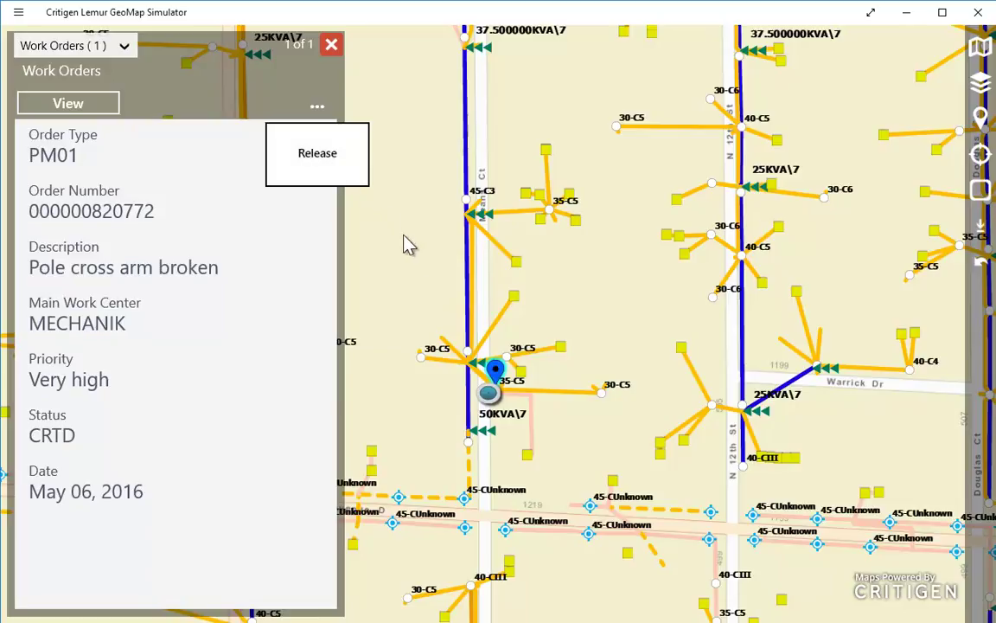
{"action": "left_click", "coordinate": [437, 309]}
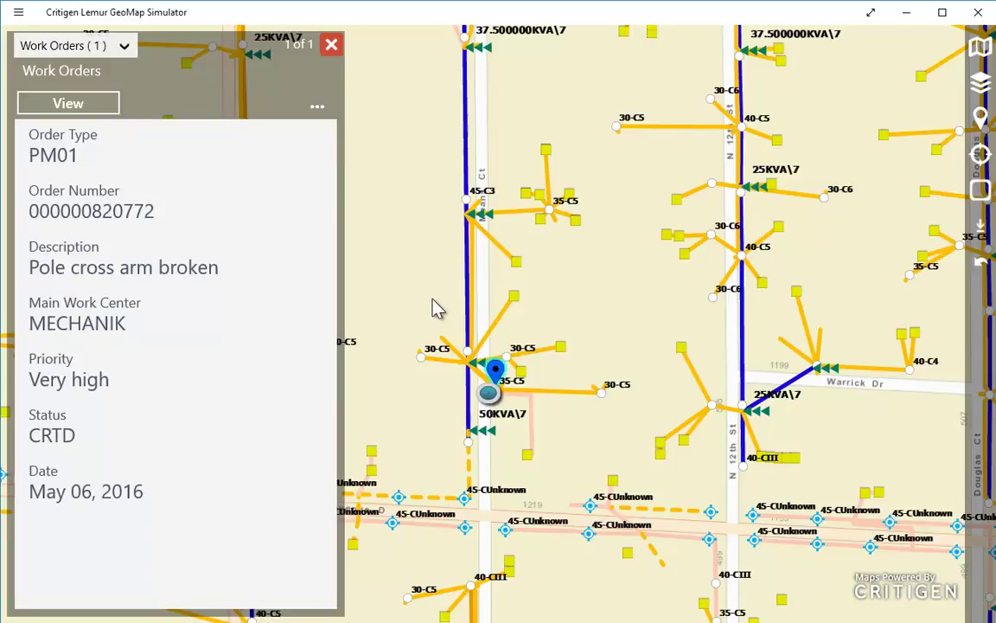